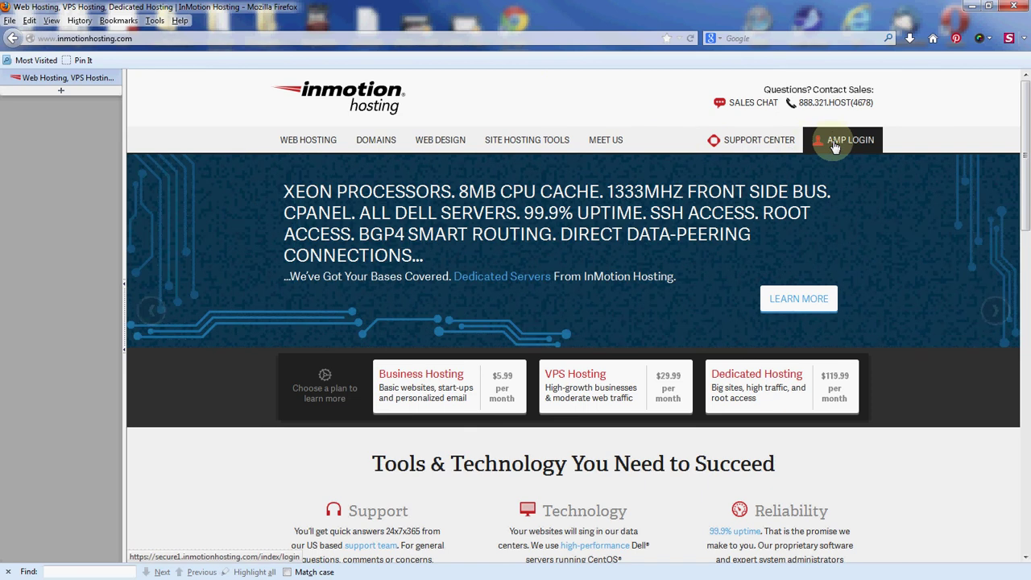
# - Go to scottronics.com/cpanel in Firefox
pyautogui.click(181, 38)
pyautogui.write('scottronics.com/')
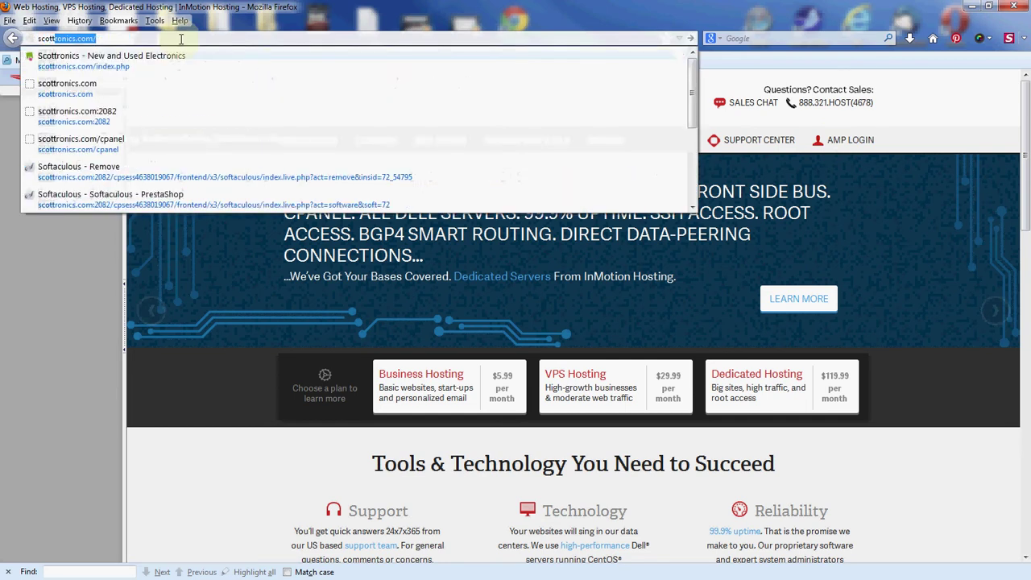
pyautogui.press('End')
pyautogui.write('cpanel')
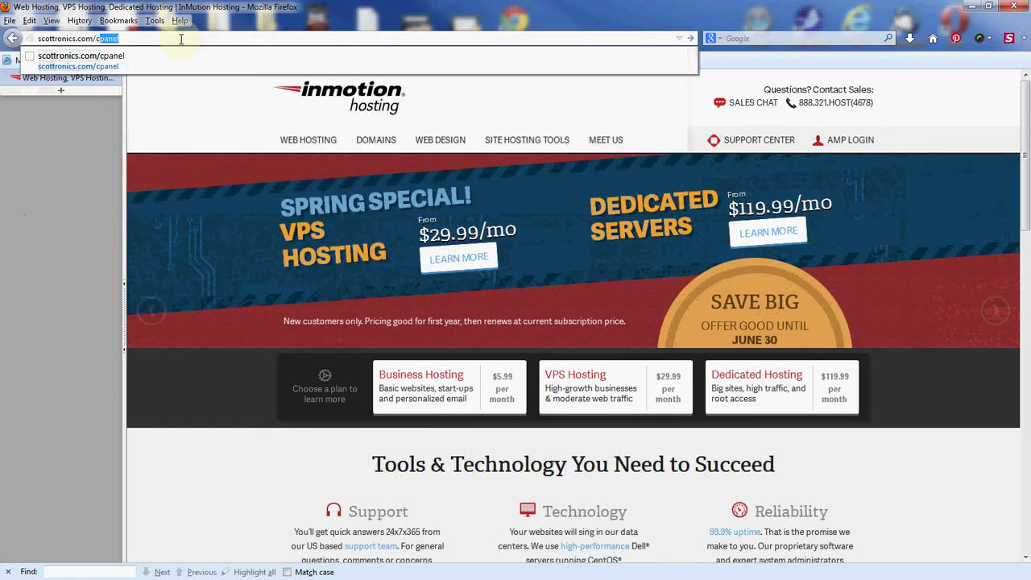
pyautogui.press('Return')
# - Log in to cPanel with the account username and password
pyautogui.write('scottro5')
pyautogui.press('Tab')
pyautogui.write('•••')
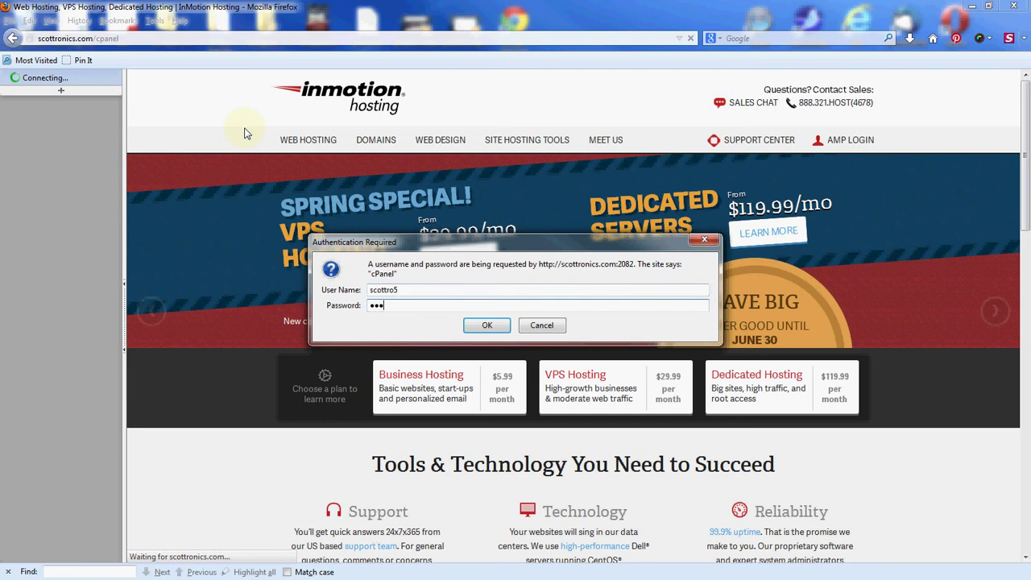
pyautogui.write('•••••••••')
pyautogui.press('Return')
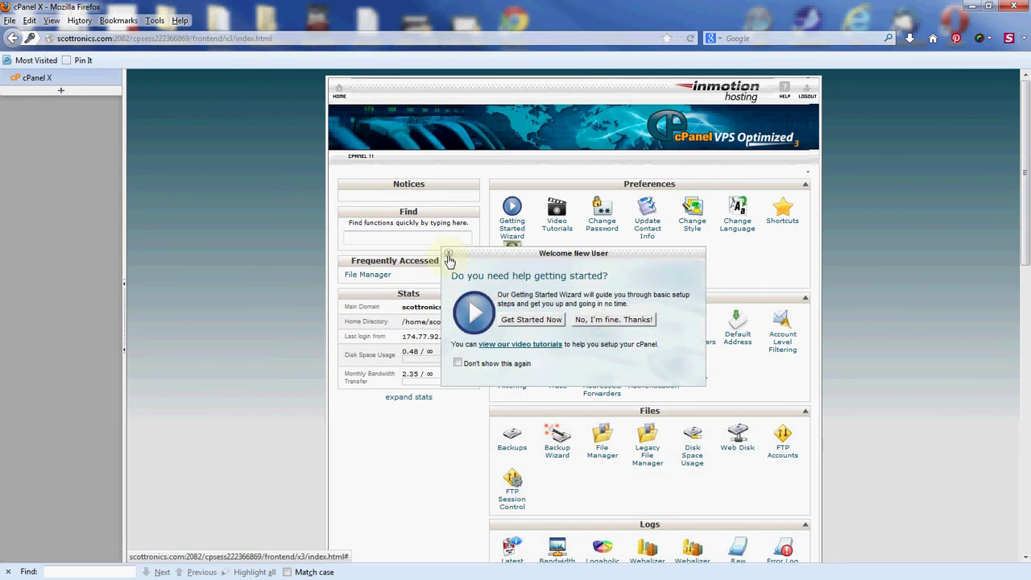
# - Dismiss the remember-password prompt and launch Softaculous from Software/Services
pyautogui.click(449, 257)
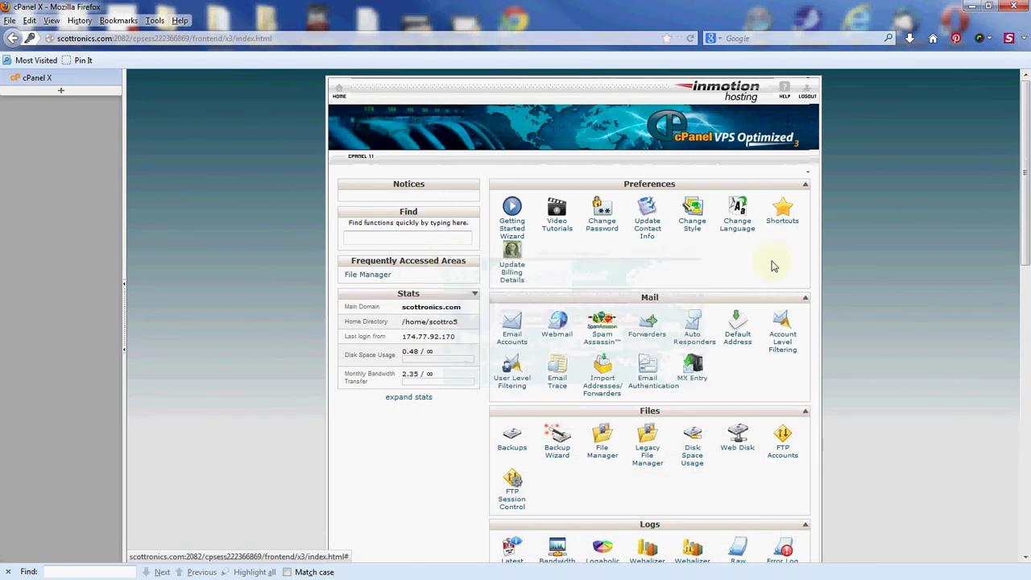
pyautogui.scroll(-2, 884, 262)
pyautogui.scroll(-8, 884, 263)
pyautogui.scroll(-3, 884, 259)
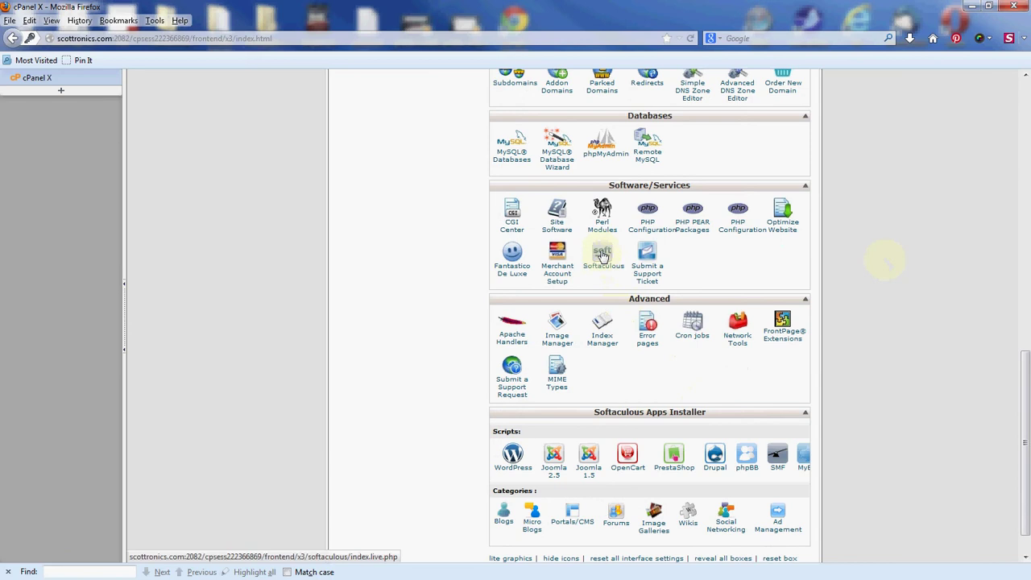
pyautogui.click(603, 255)
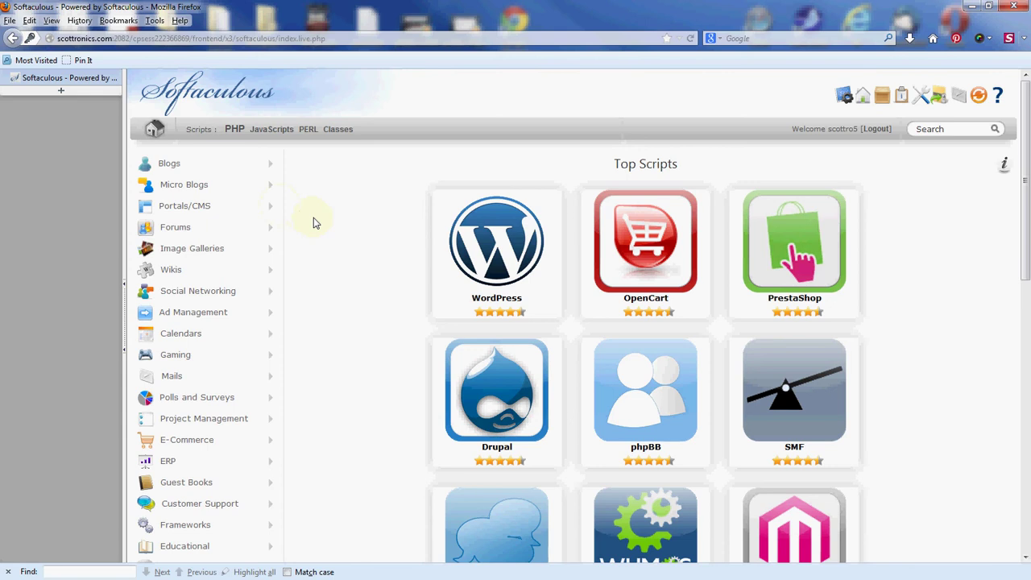
# - Start a PrestaShop install from the Top Scripts tile
pyautogui.moveTo(781, 243)
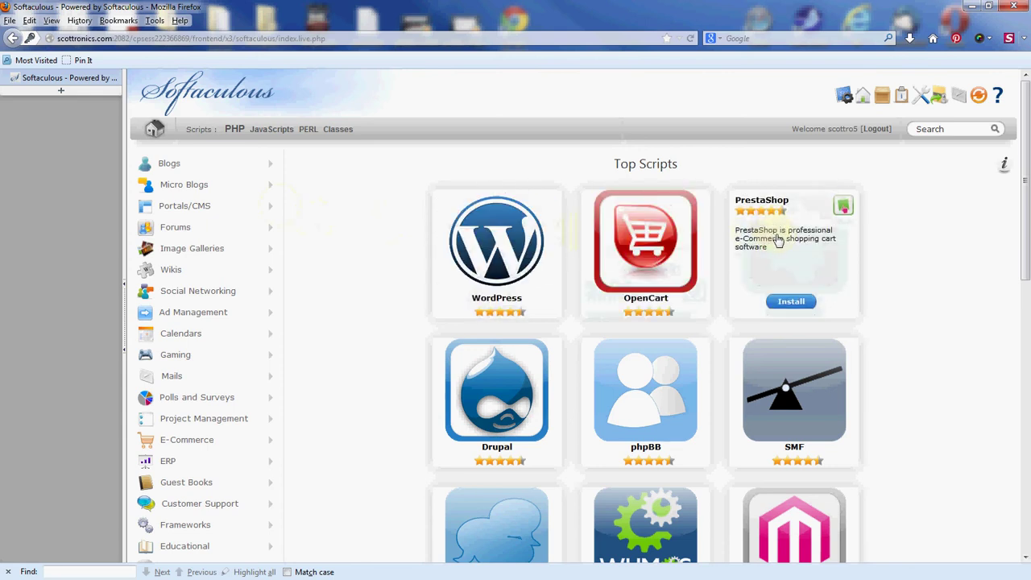
pyautogui.click(792, 301)
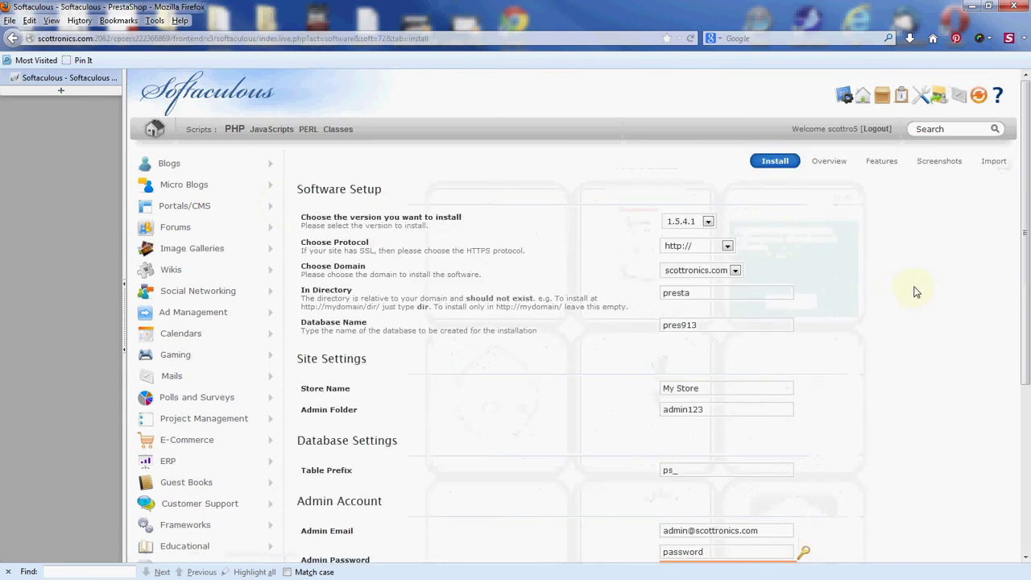
pyautogui.scroll(-2, 915, 291)
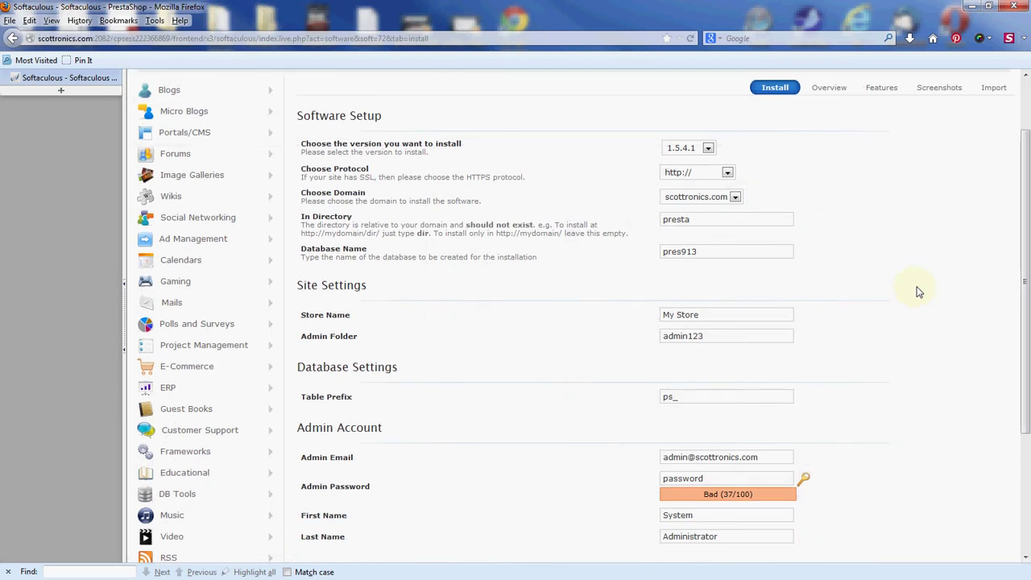
pyautogui.scroll(-3, 916, 292)
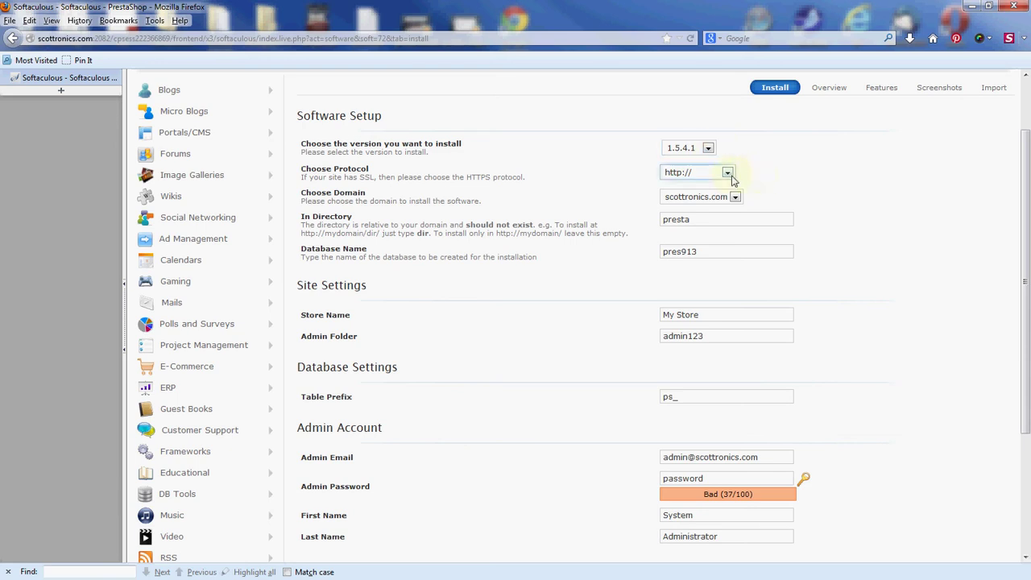
pyautogui.click(728, 173)
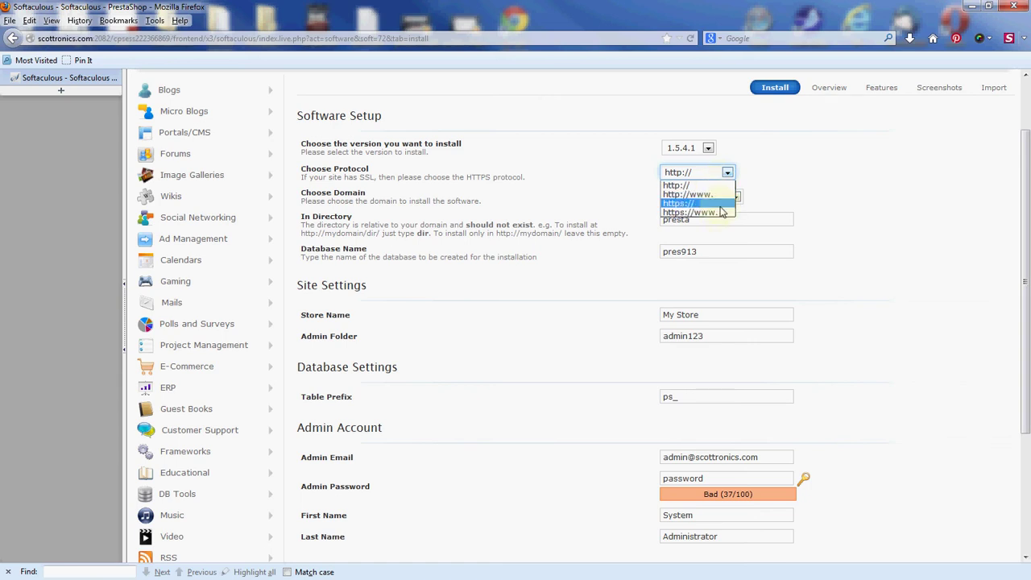
pyautogui.click(681, 186)
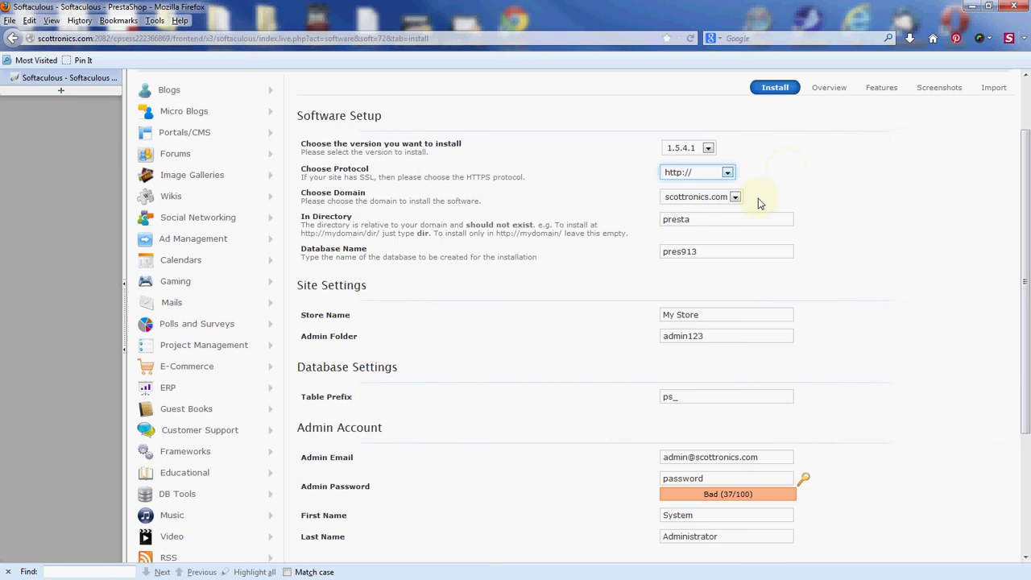
# - Clear 'presta' from In Directory so PrestaShop installs at the domain root
pyautogui.click(725, 220)
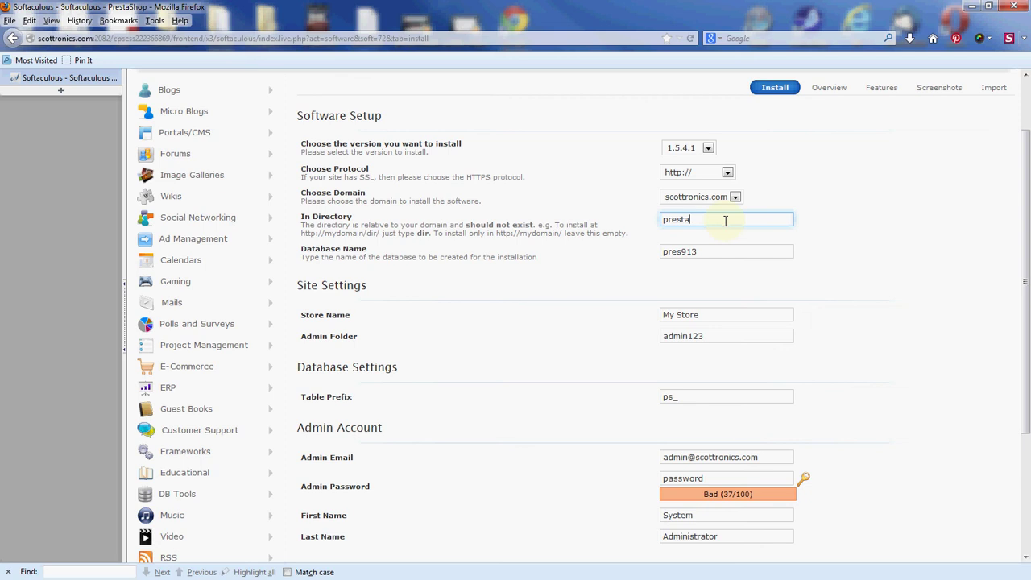
pyautogui.press('BackSpace')
pyautogui.press('BackSpace')
pyautogui.press('BackSpace')
pyautogui.press('BackSpace')
pyautogui.press('BackSpace')
pyautogui.press('BackSpace')
pyautogui.click(831, 226)
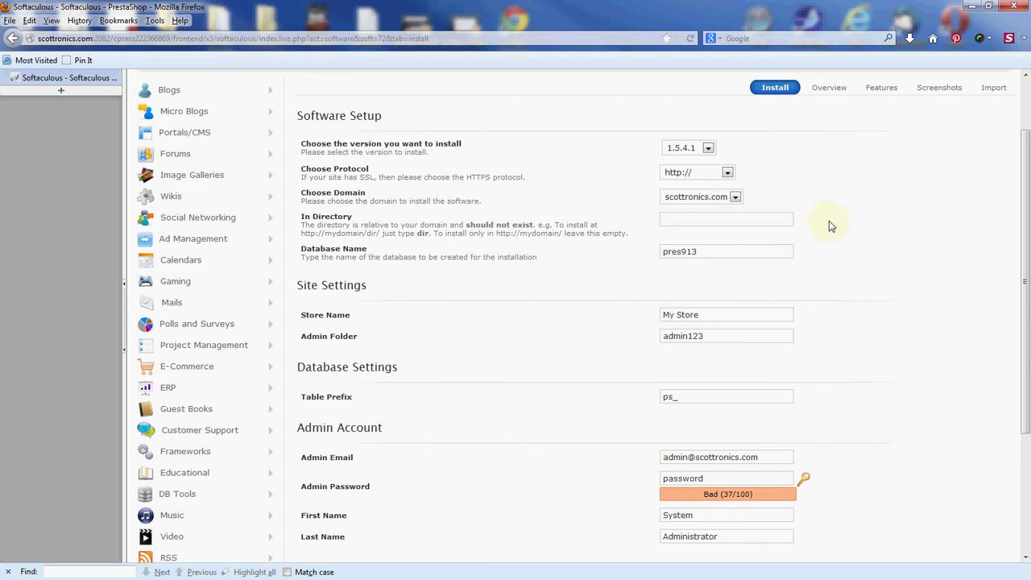
pyautogui.scroll(-2, 830, 224)
pyautogui.click(761, 177)
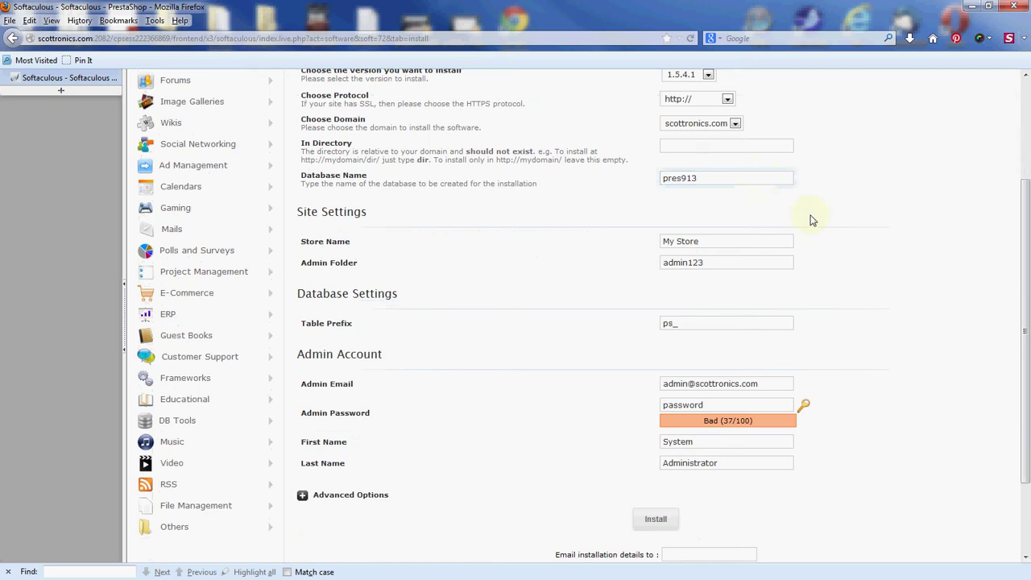
# - Rename the store from My Store to 'Scottronics - New and Used Electronics'
pyautogui.click(769, 237)
pyautogui.moveTo(758, 241); pyautogui.dragTo(644, 244)
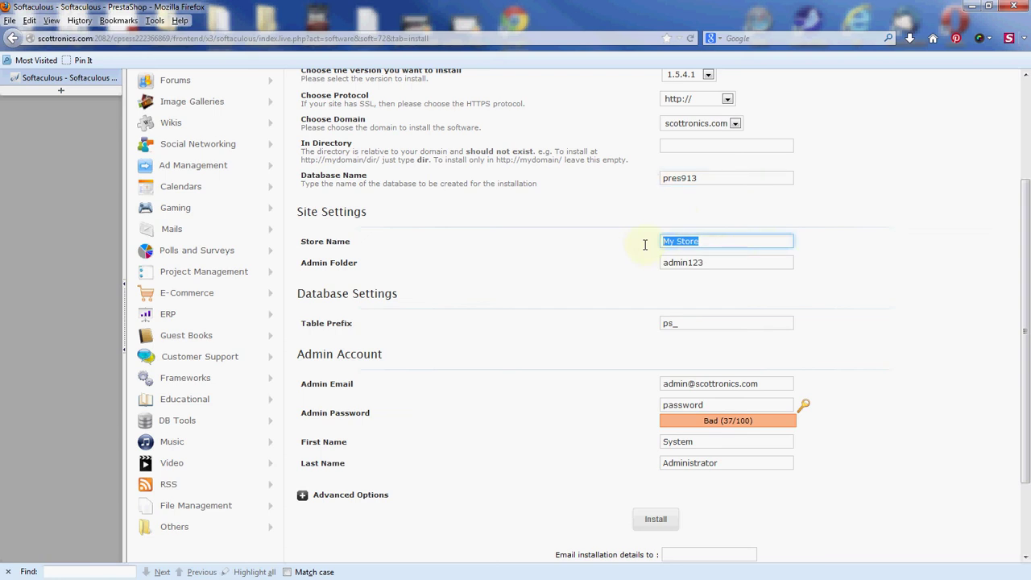
pyautogui.write('Sco')
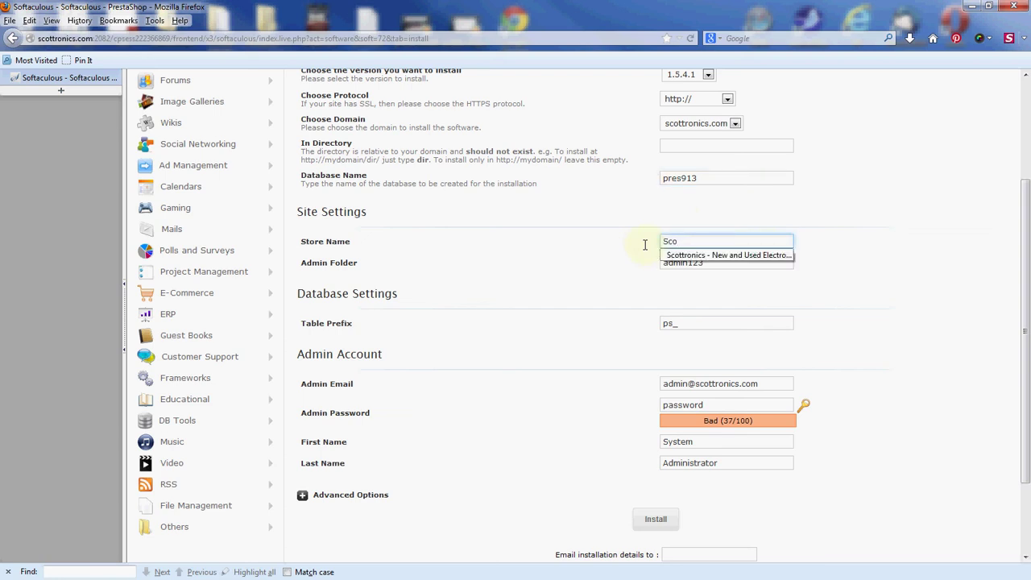
pyautogui.press('Down')
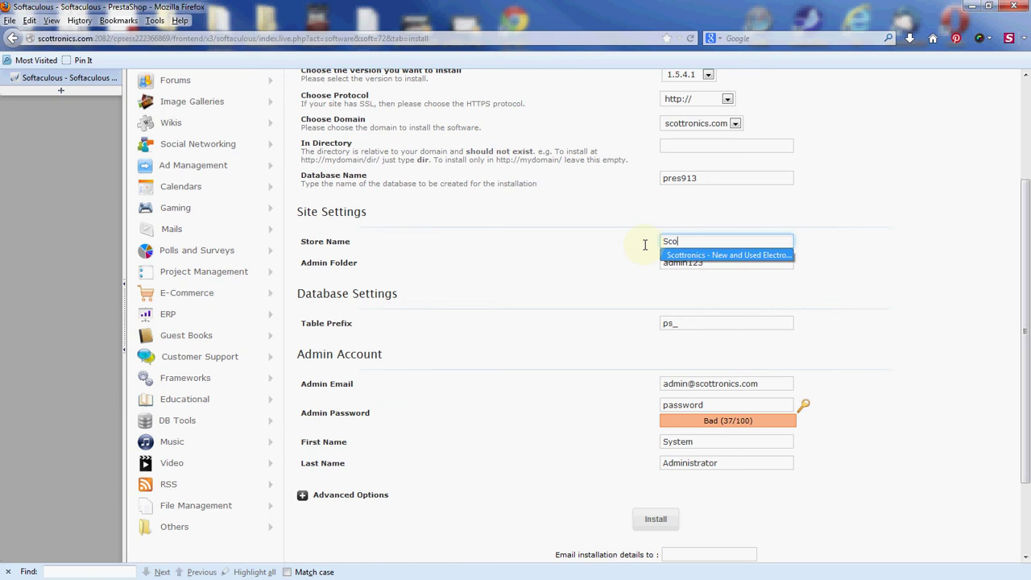
pyautogui.click(691, 256)
pyautogui.click(730, 261)
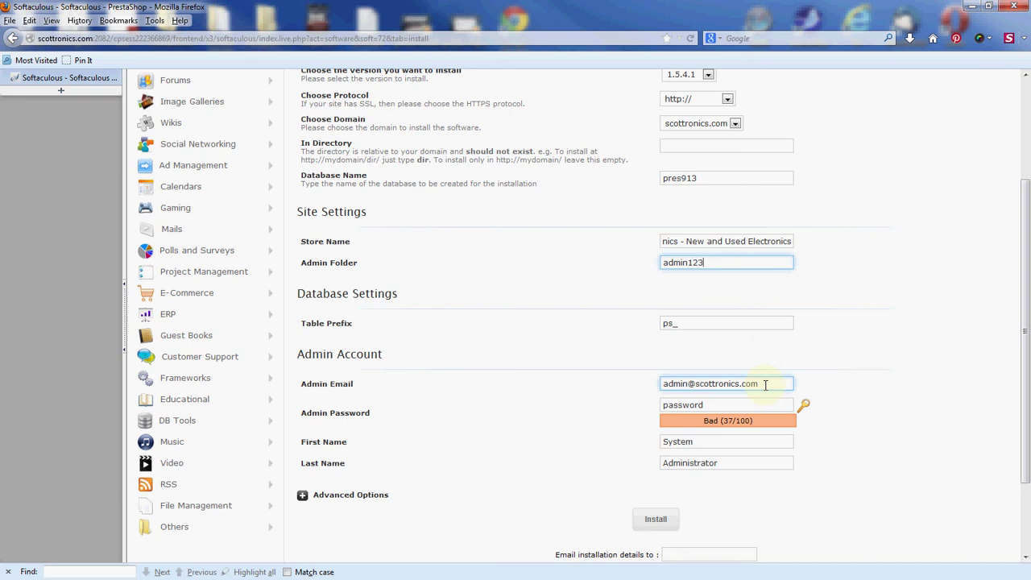
# - Generate a random Strong admin password and select it for copying
pyautogui.click(769, 405)
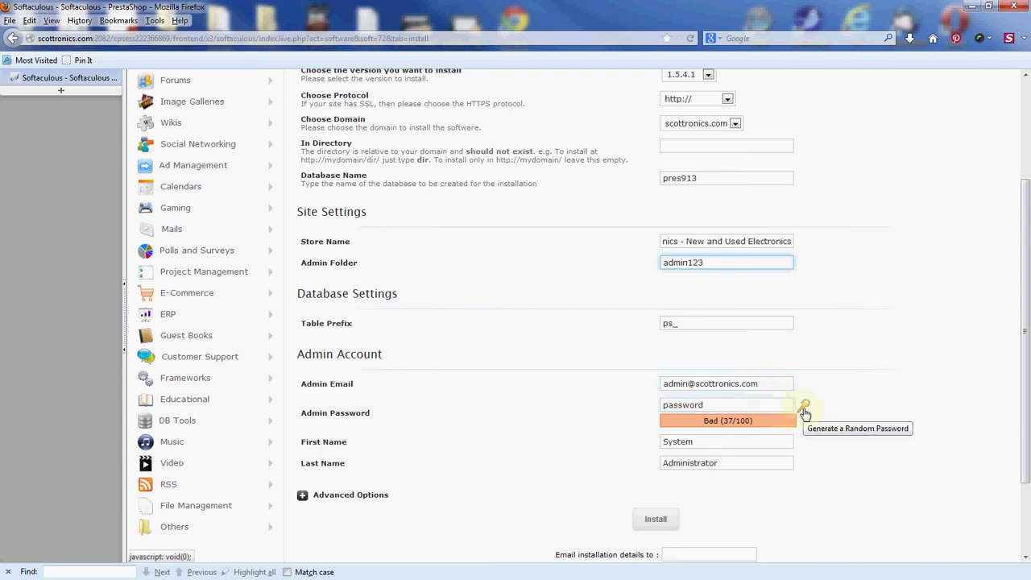
pyautogui.click(804, 410)
pyautogui.click(805, 411)
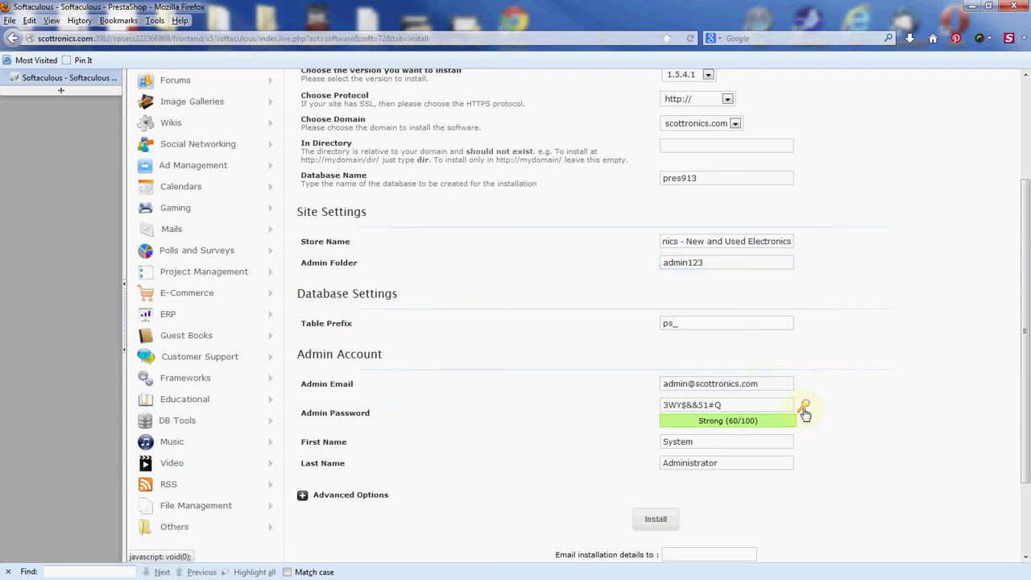
pyautogui.click(805, 411)
pyautogui.moveTo(774, 405); pyautogui.dragTo(621, 407)
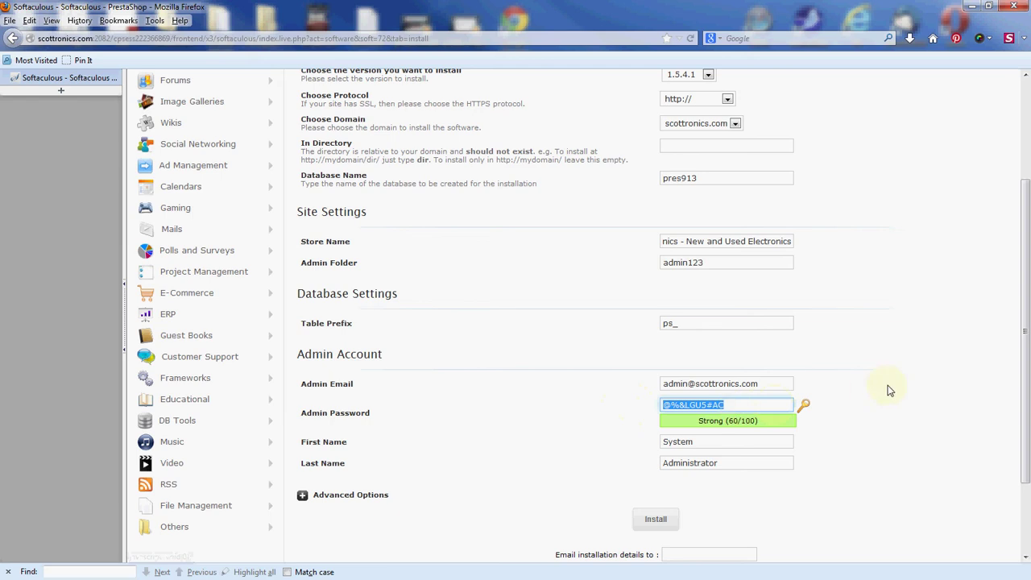
pyautogui.scroll(-2, 888, 387)
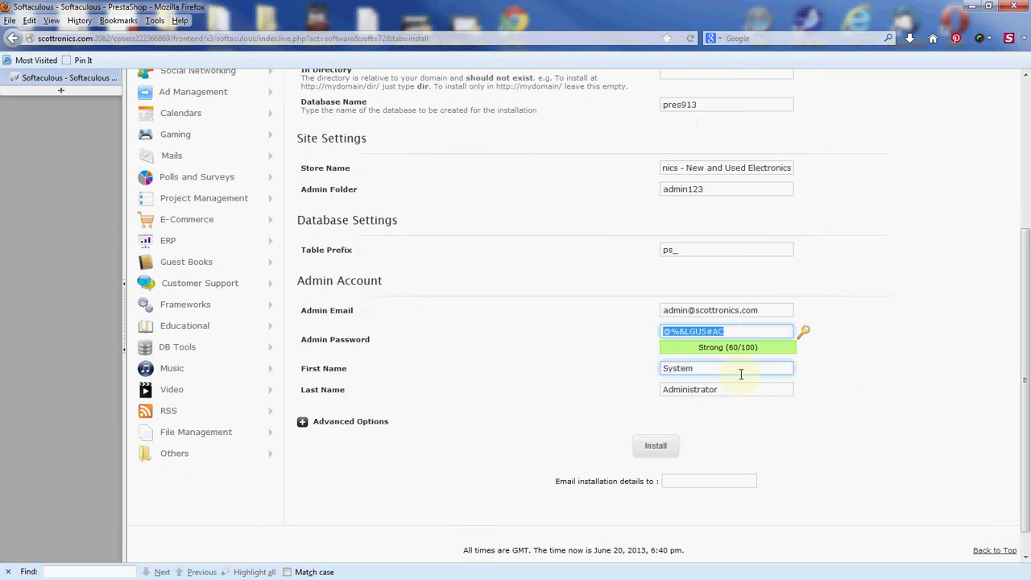
pyautogui.scroll(-1, 742, 373)
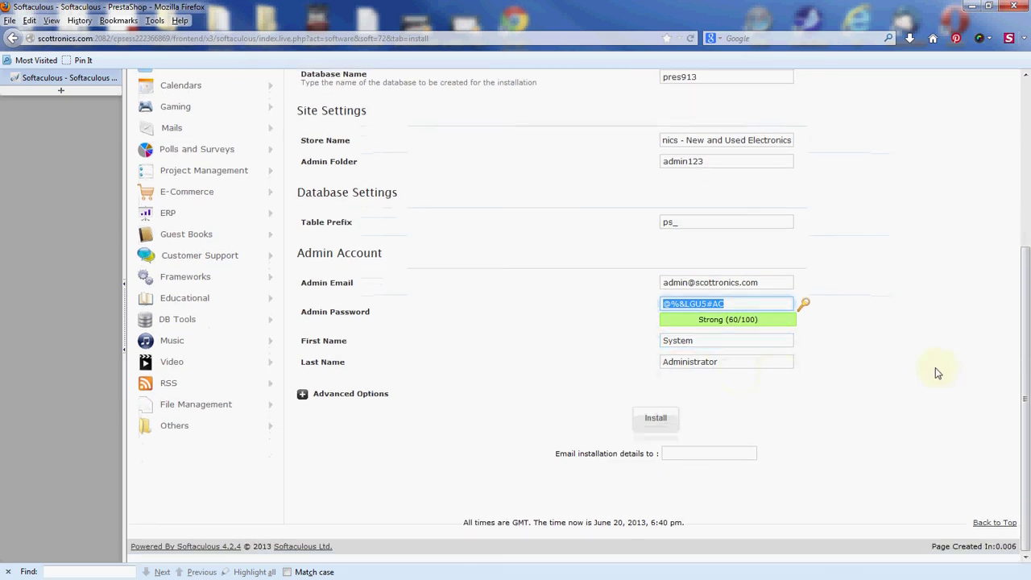
pyautogui.click(709, 455)
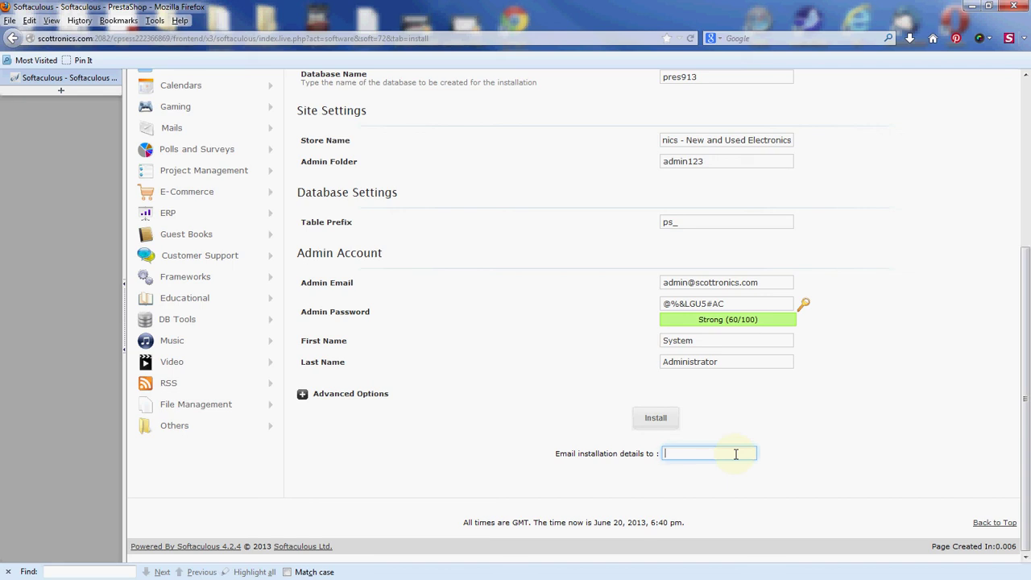
pyautogui.click(656, 419)
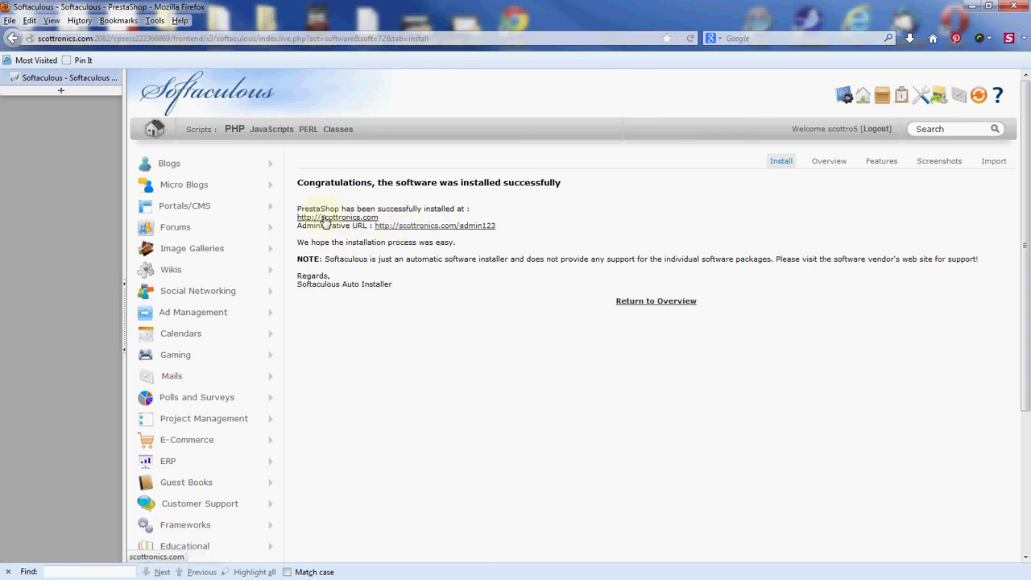
# - Load scottronics.com in a new tab and browse the demo iPod and MacBook products
pyautogui.moveTo(325, 220); pyautogui.dragTo(59, 90)
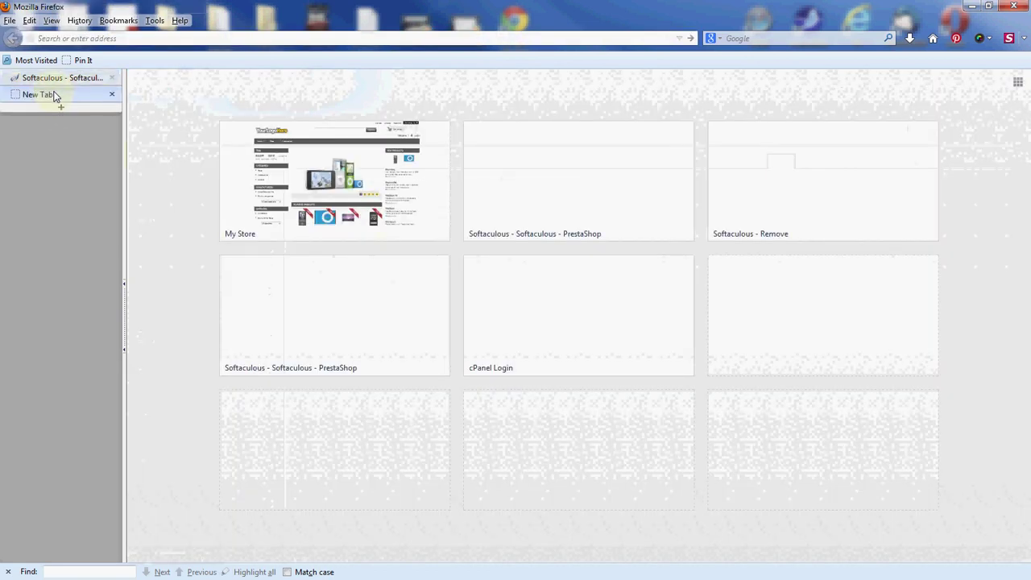
pyautogui.write('scottronics.com/')
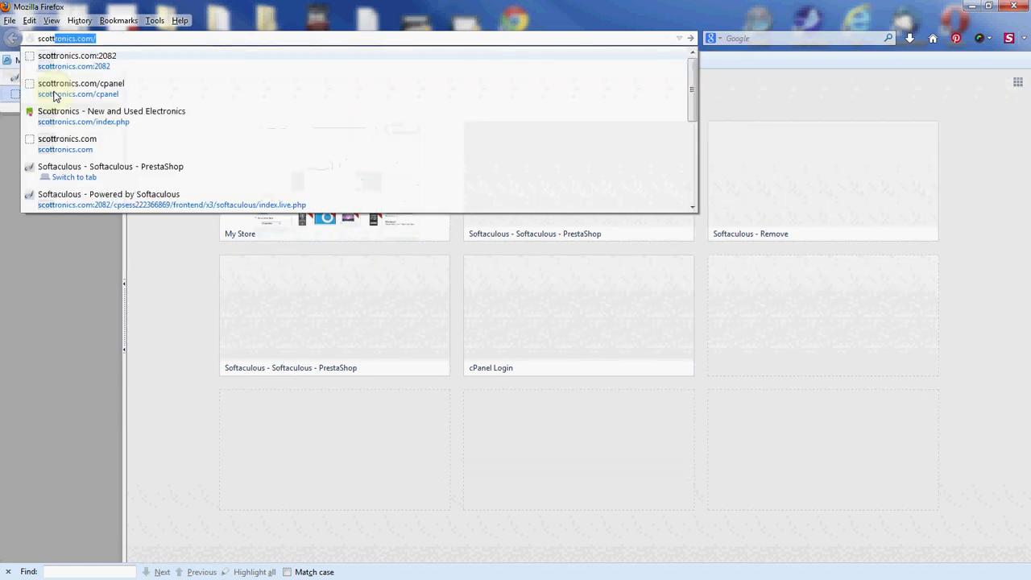
pyautogui.press('Return')
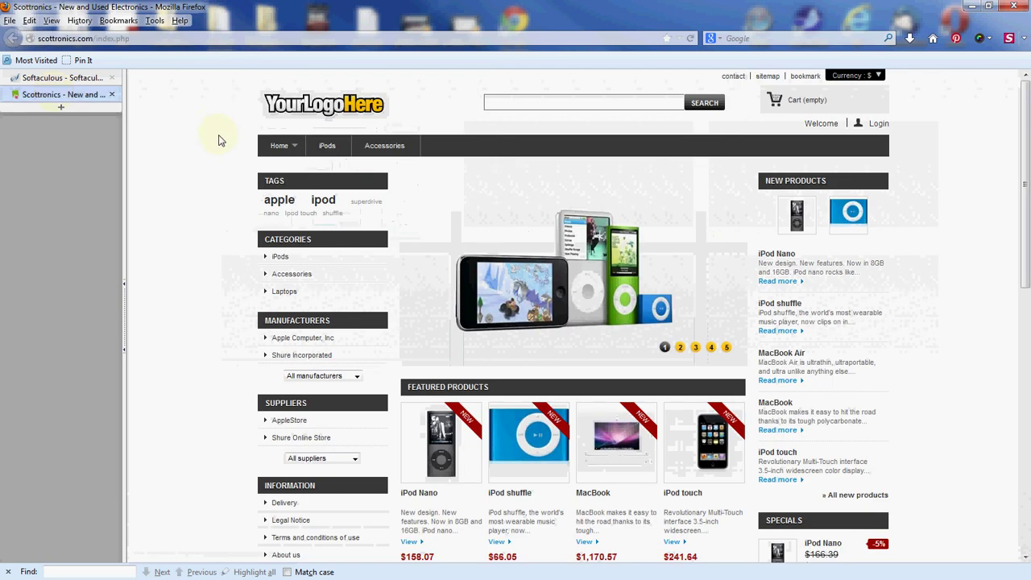
pyautogui.scroll(-5, 202, 150)
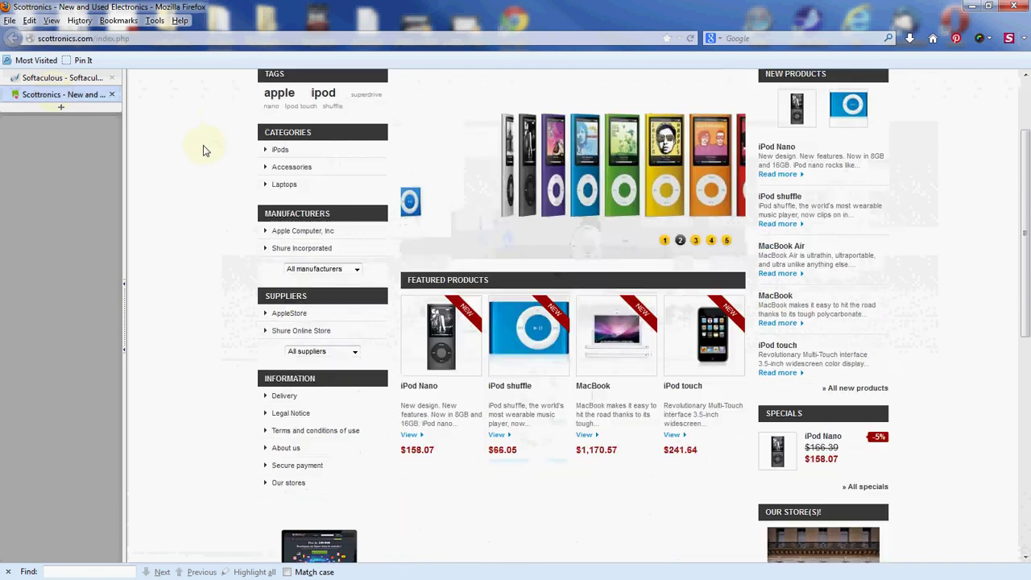
pyautogui.scroll(-5, 179, 183)
pyautogui.scroll(15, 178, 183)
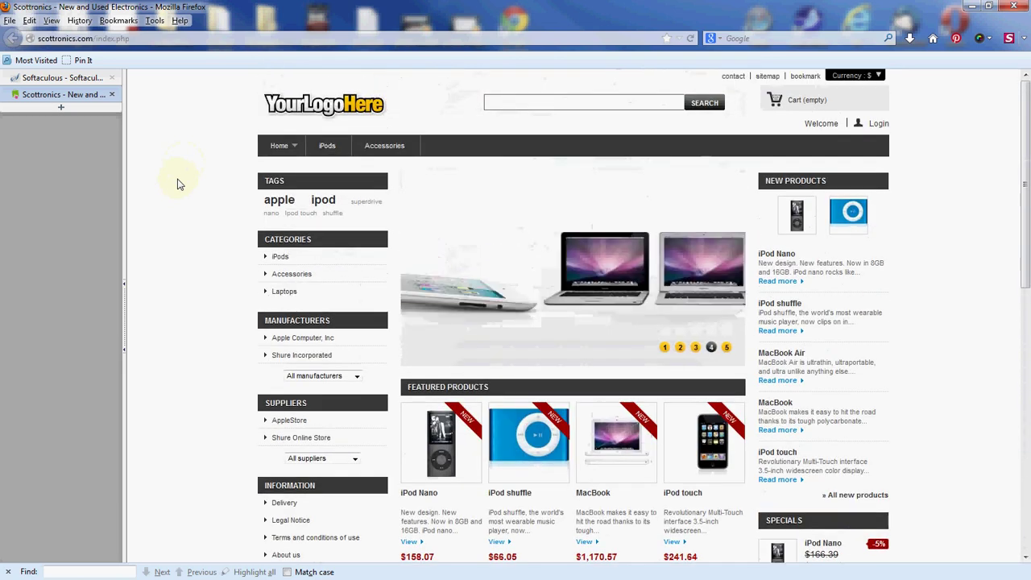